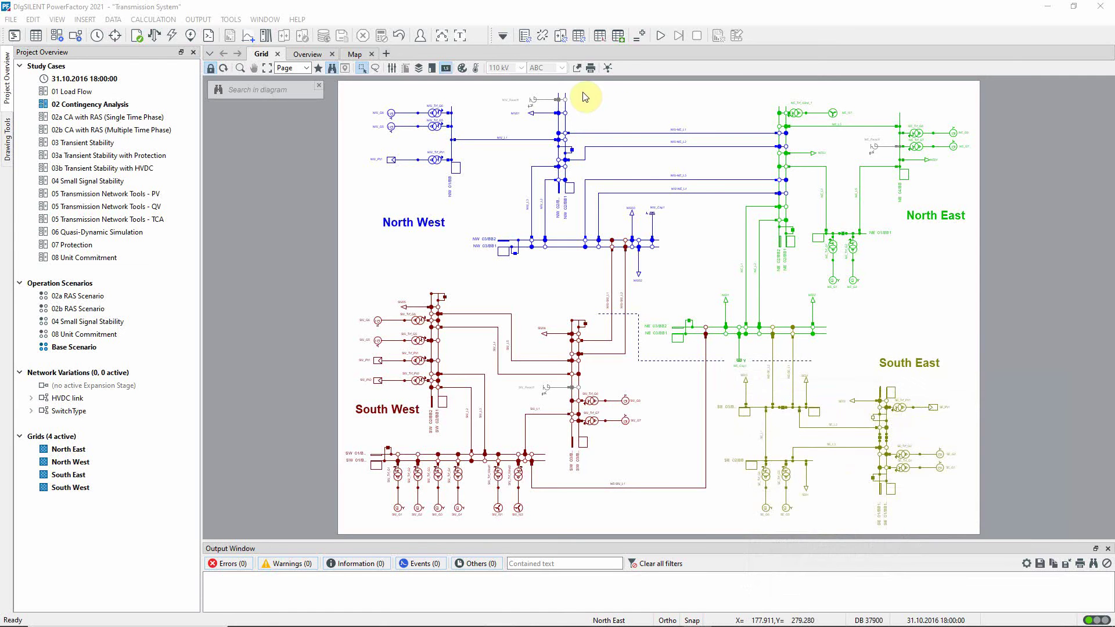
Switch to the Additional Functions toolset and review the basic options of the Network Reduction command without executing it.
left_click(503, 36)
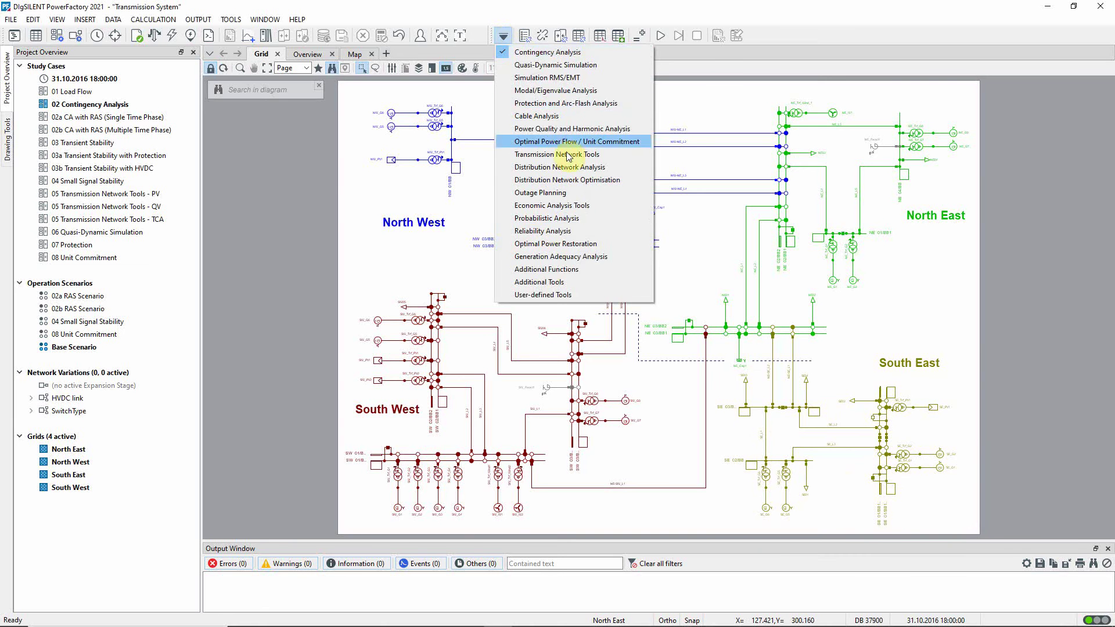
left_click(543, 269)
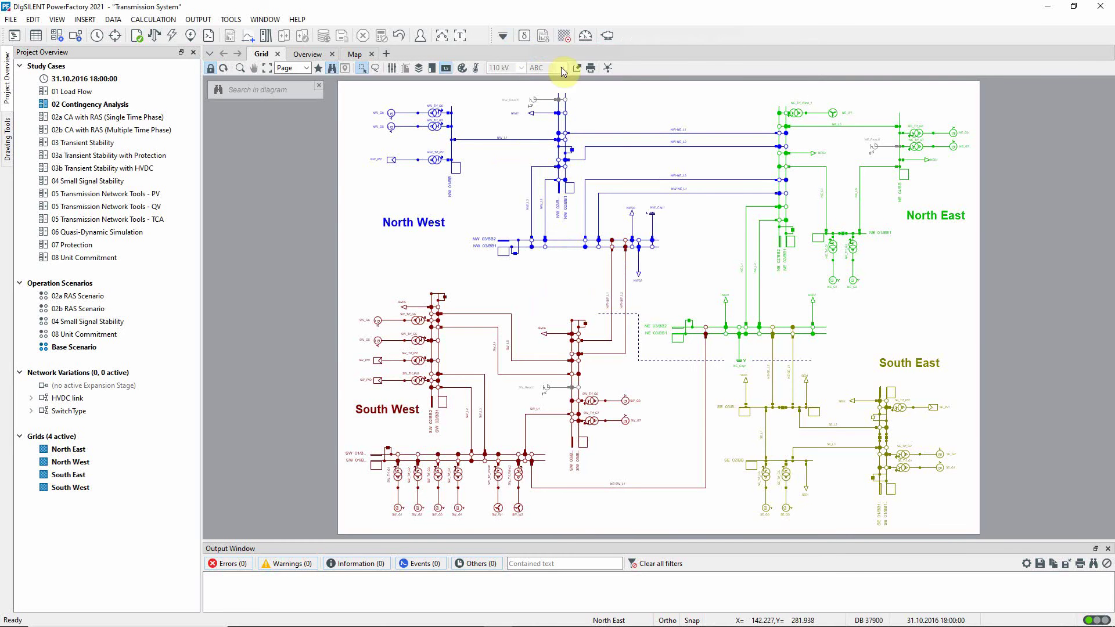
left_click(564, 36)
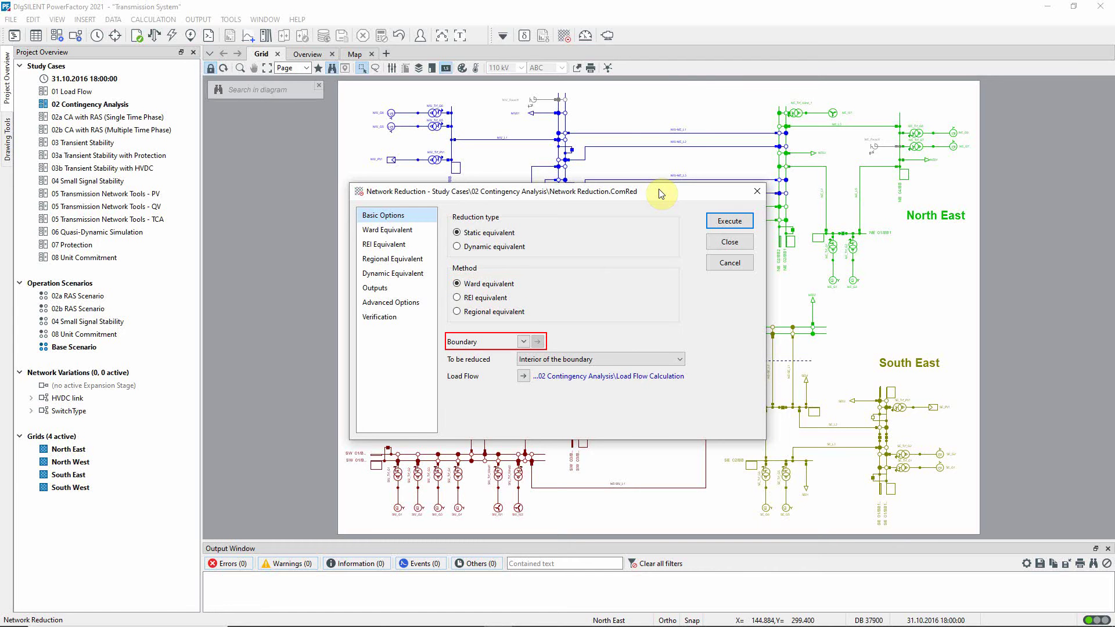
left_click(729, 262)
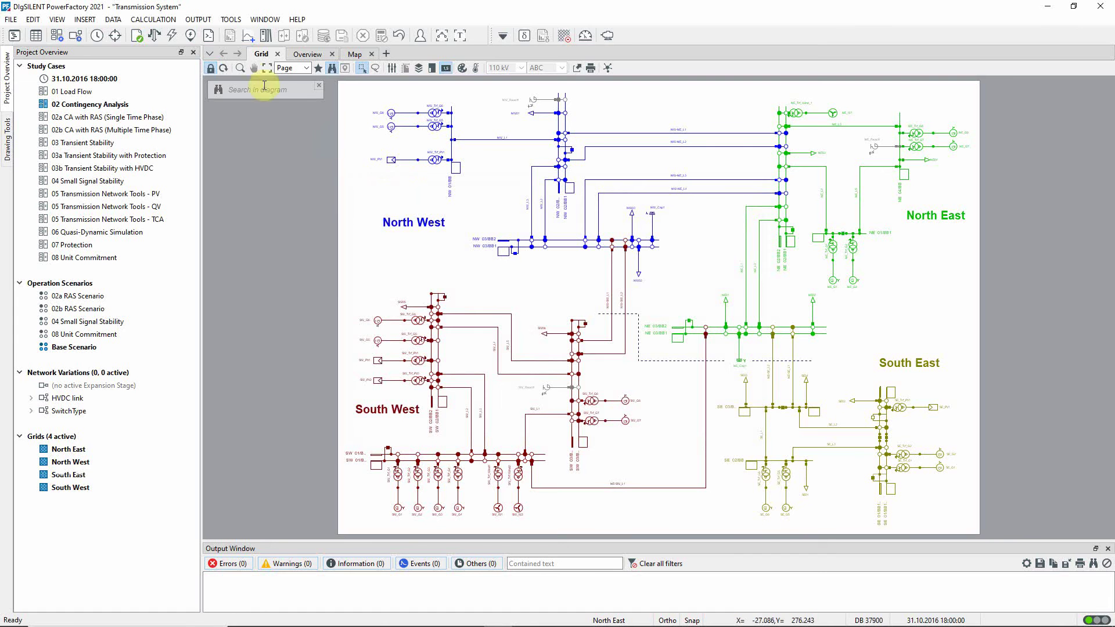
Run a load flow on the full network and inspect the flows on the North East–South East interconnecting lines.
left_click(240, 68)
left_click_drag(575, 234, 977, 533)
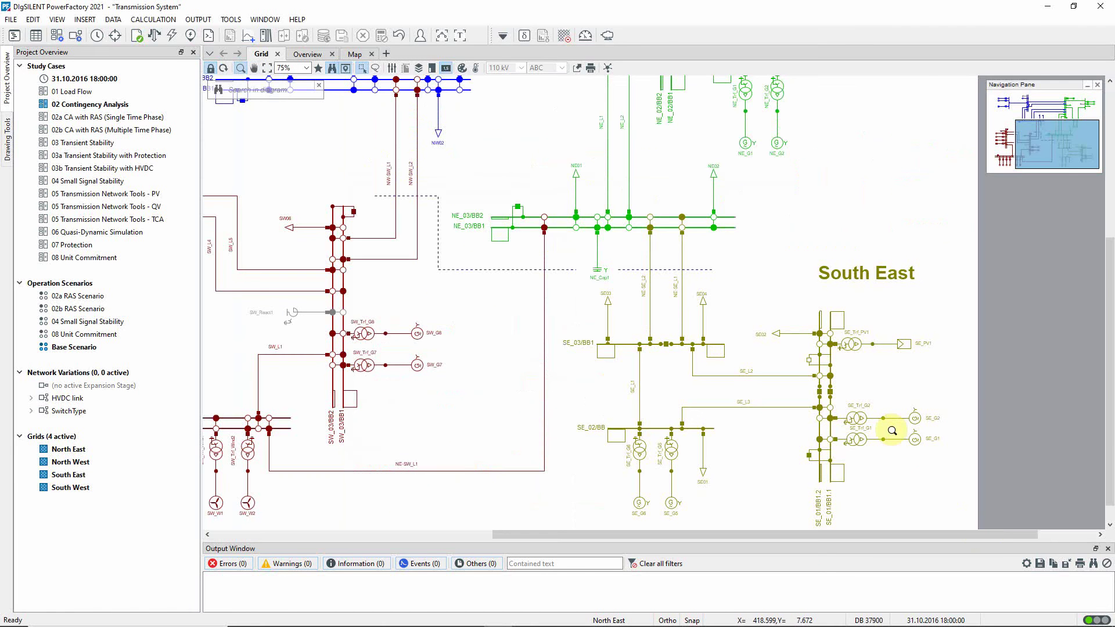
left_click(154, 35)
left_click(754, 146)
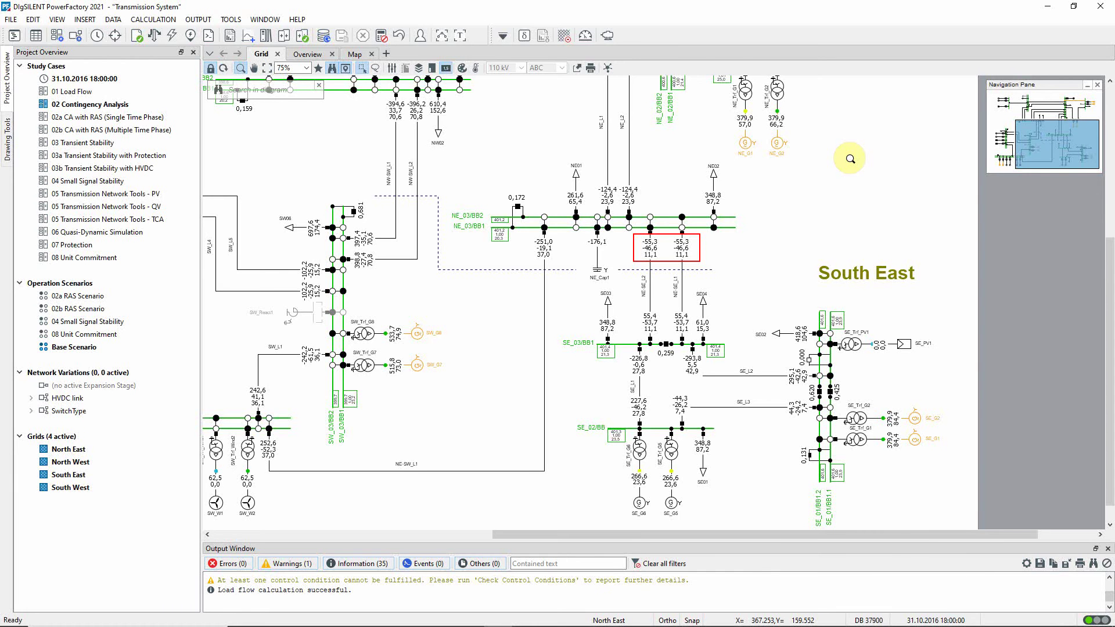
key("Escape")
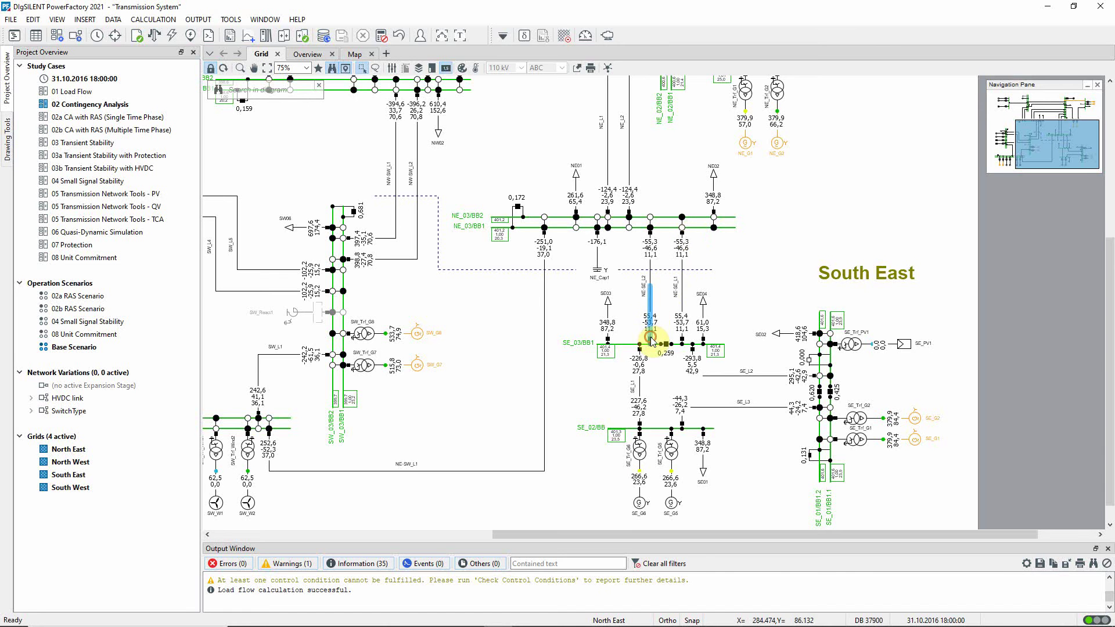
Define a boundary from the SE_03 end cubicles of lines NE-SE_L2 and NE-SE_L1.
left_click(683, 335, "ctrl")
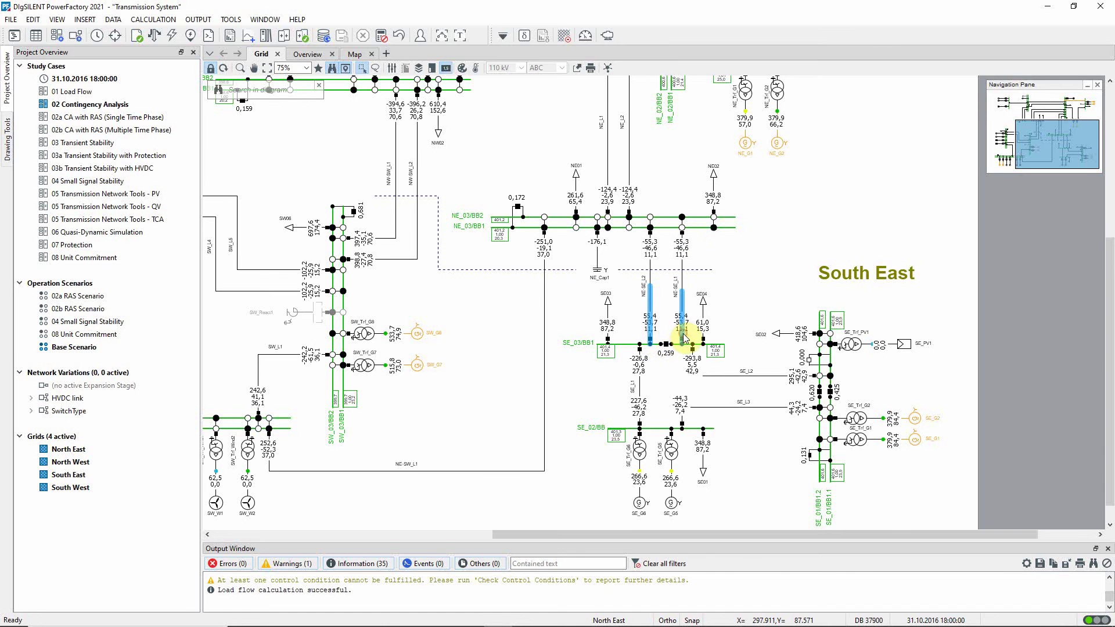
right_click(684, 337)
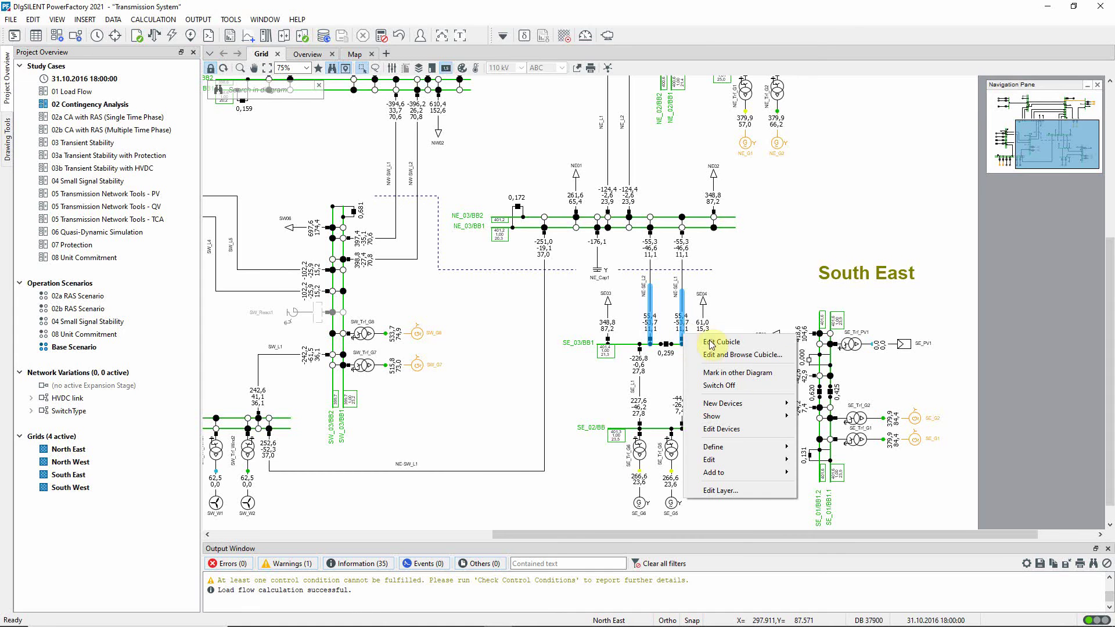
mouse_move(772, 443)
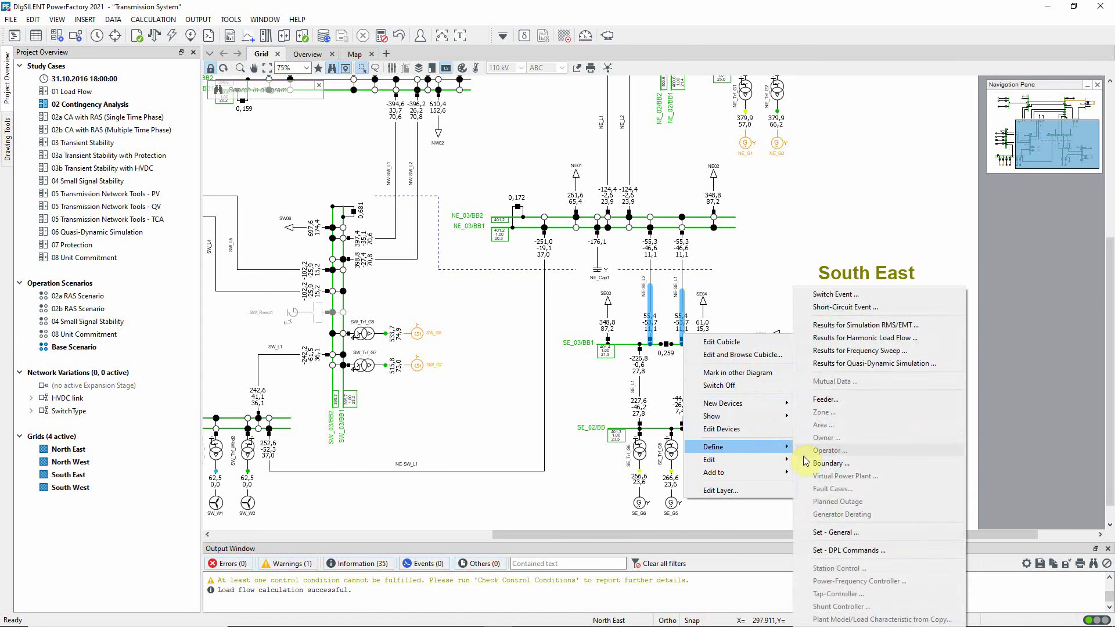
left_click(813, 463)
left_click(768, 324)
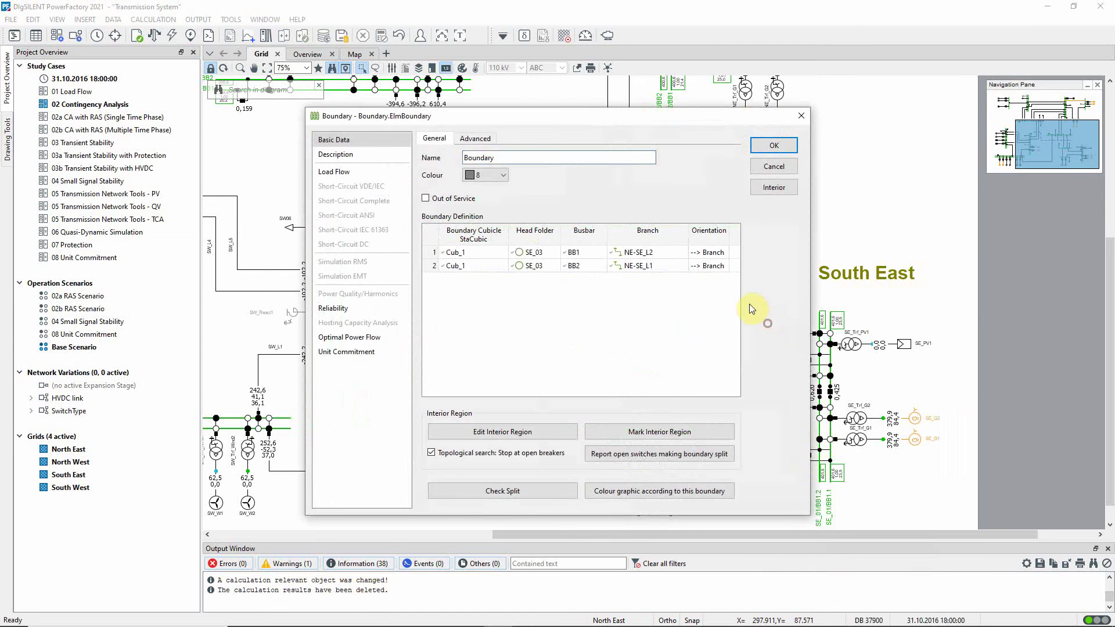
Set the orientation of both boundary cubicles to Busbar, check the network split and accept the boundary.
left_click(709, 274)
left_click(715, 266)
left_click(714, 266)
left_click(713, 285)
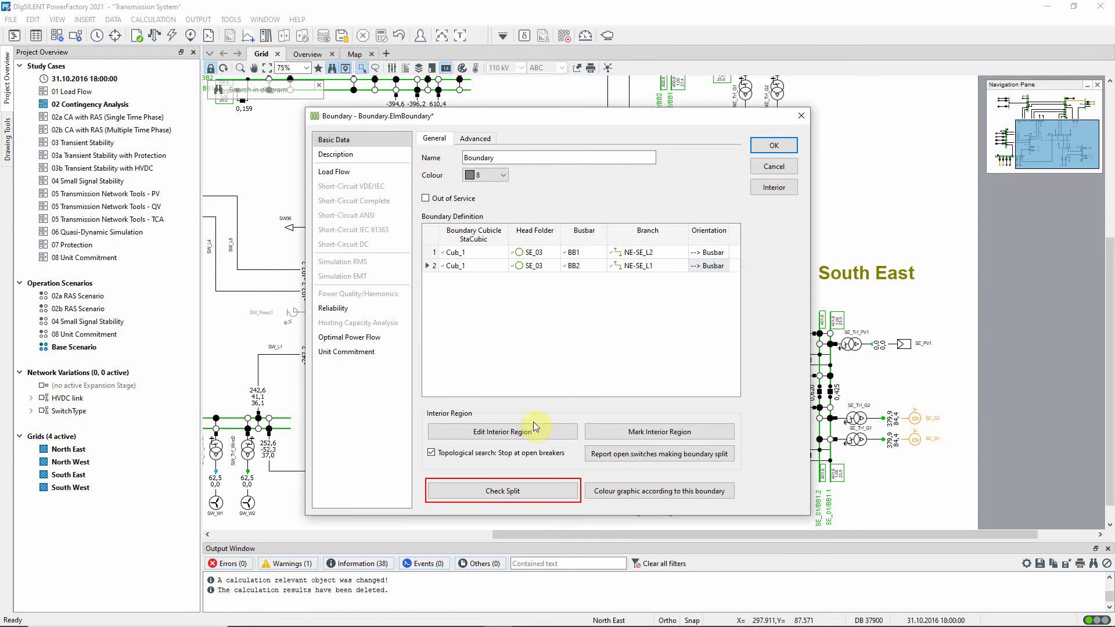
left_click(501, 490)
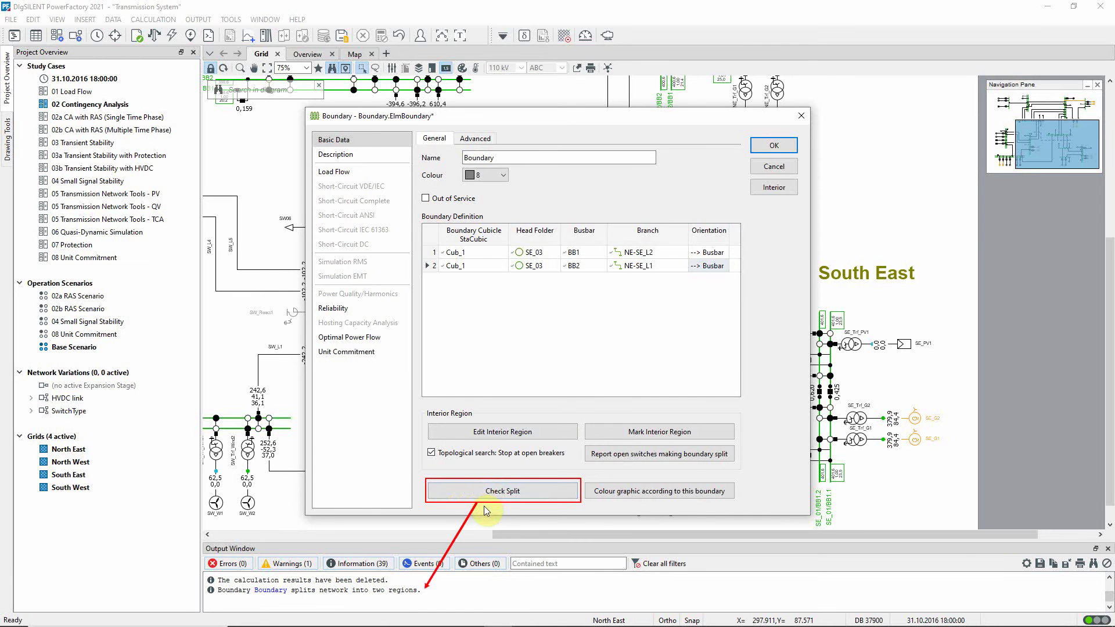
left_click(767, 146)
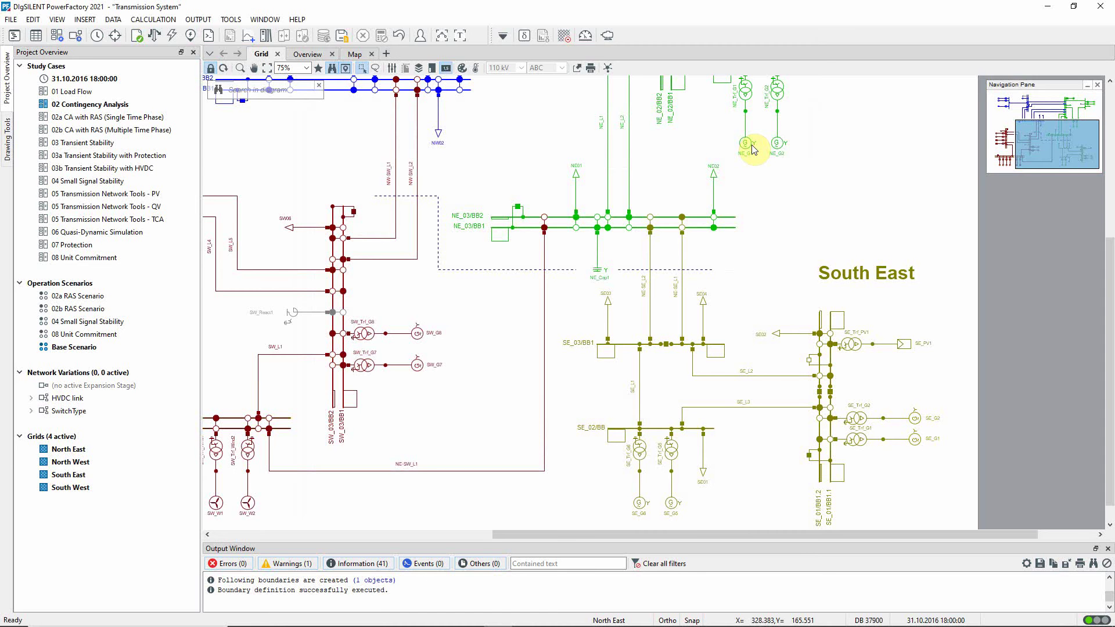
Assign the boundary named Boundary to the Network Reduction command.
left_click(569, 37)
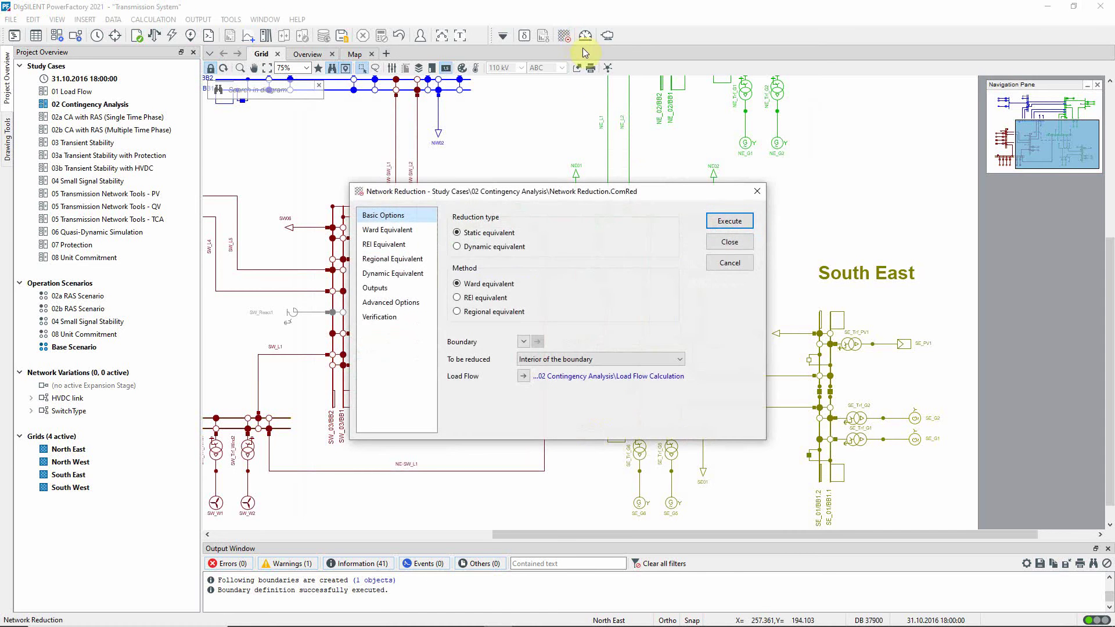
left_click(522, 341)
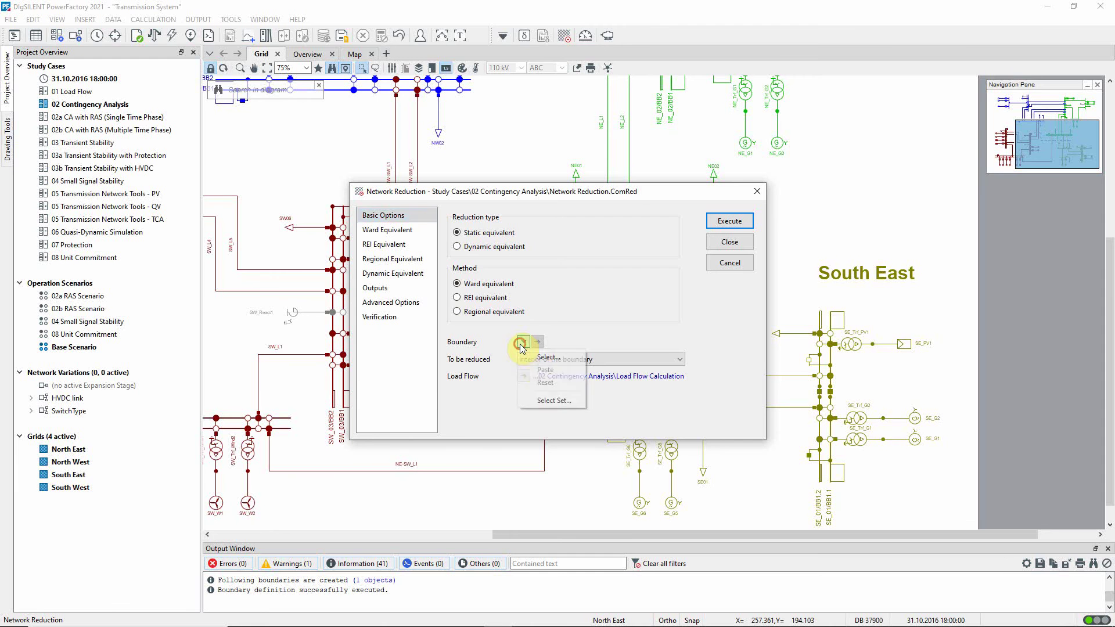
left_click(523, 358)
left_click(242, 274)
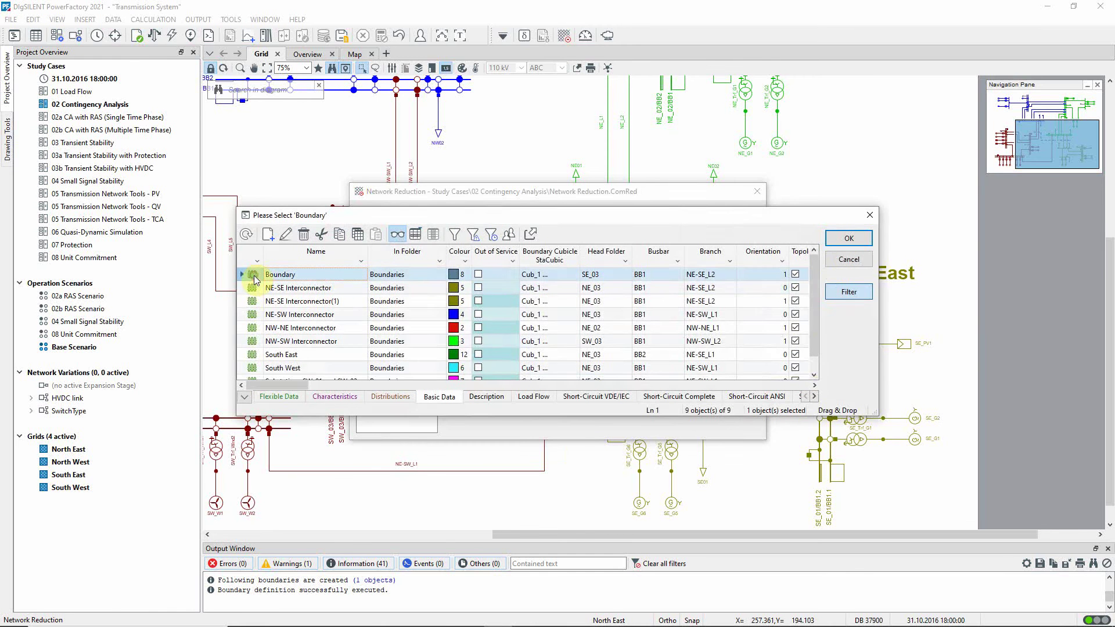
left_click(850, 243)
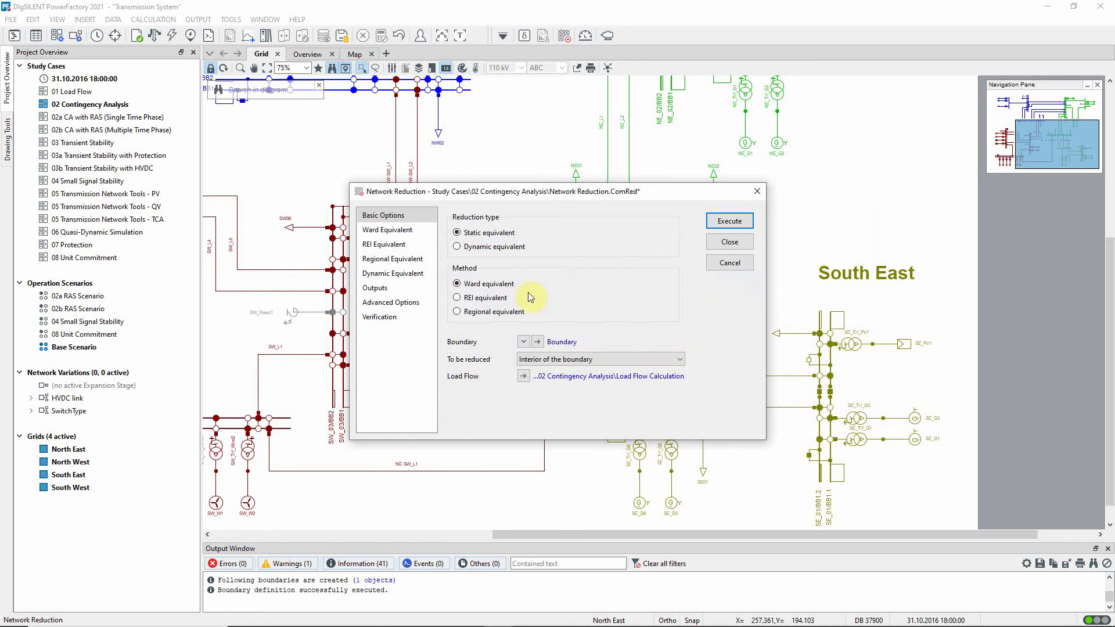
Enable the check of load flow results after reduction and execute the network reduction.
left_click(407, 289)
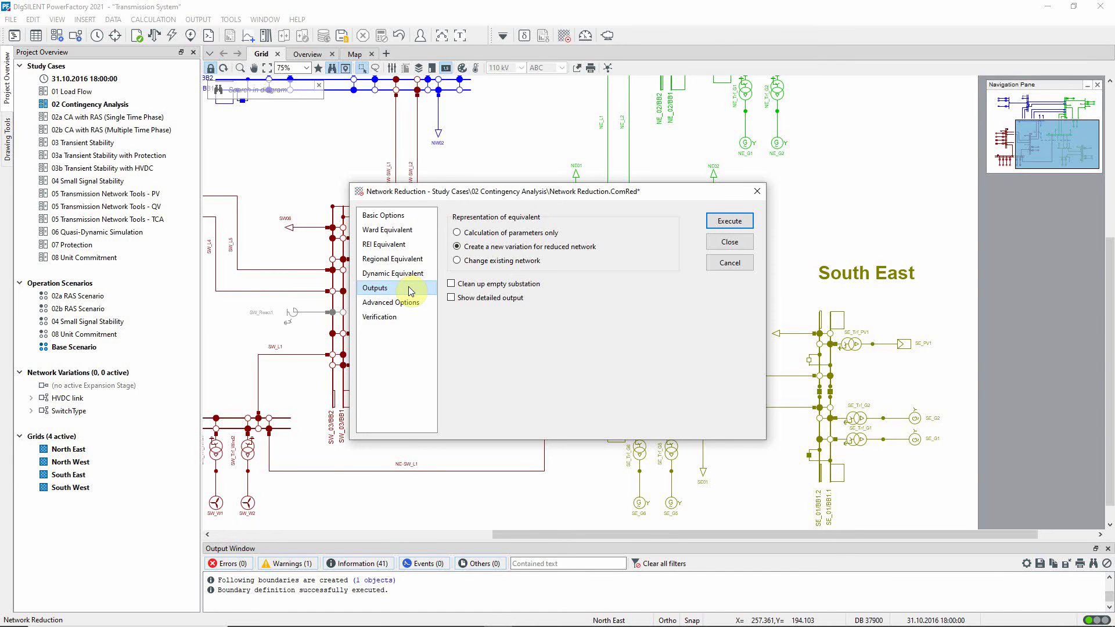
left_click(406, 319)
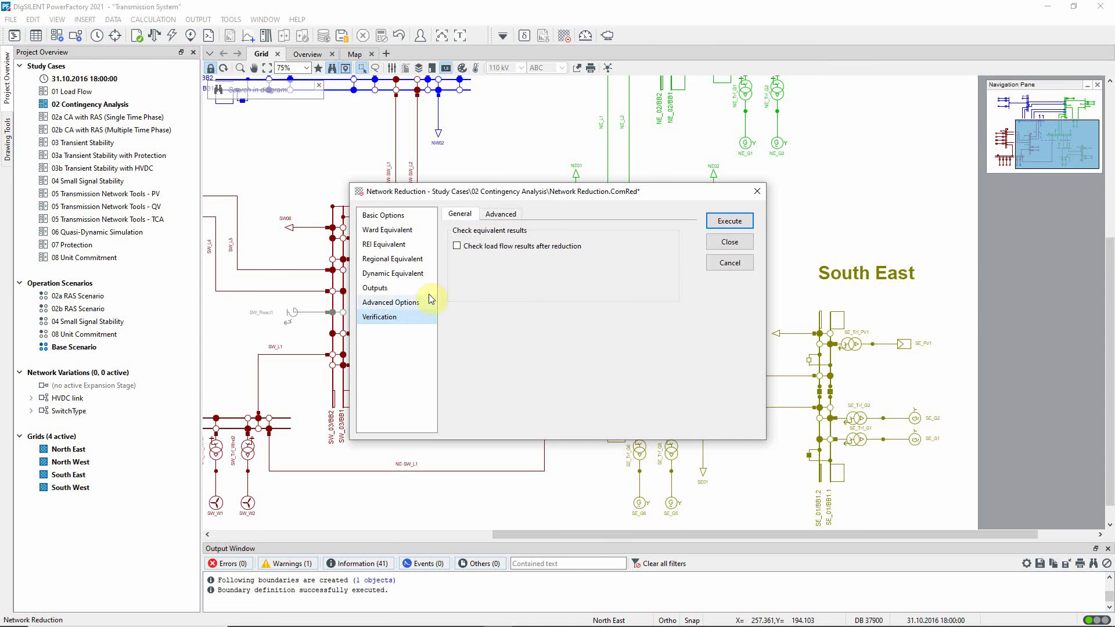
left_click(457, 246)
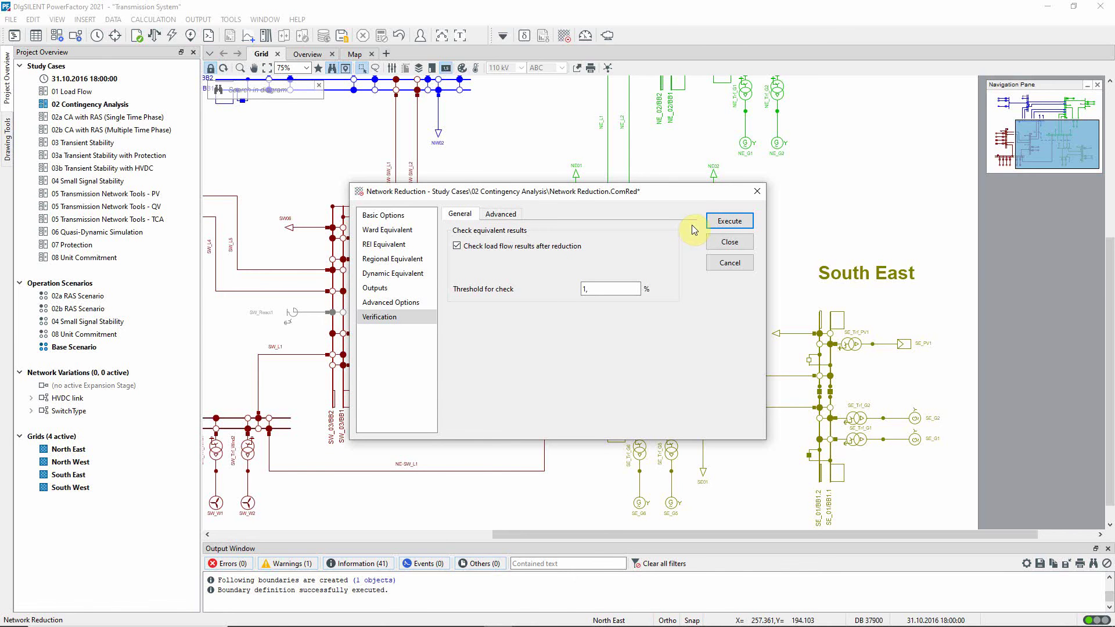
left_click(710, 220)
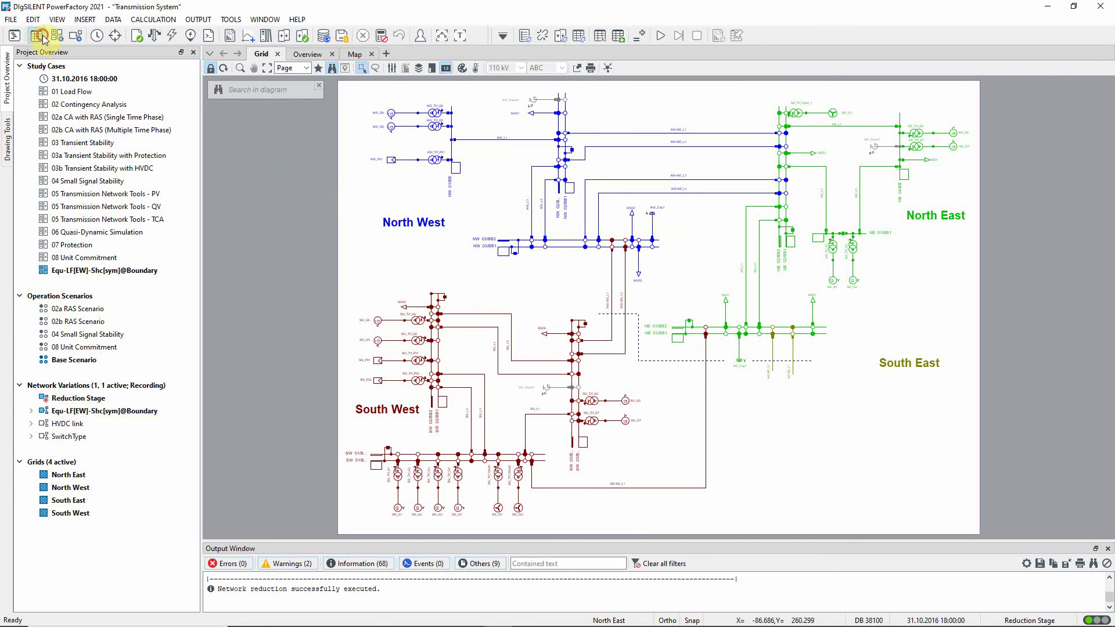
Examine the equivalent AC voltage source of the South East grid in the Network Model Manager.
left_click(57, 36)
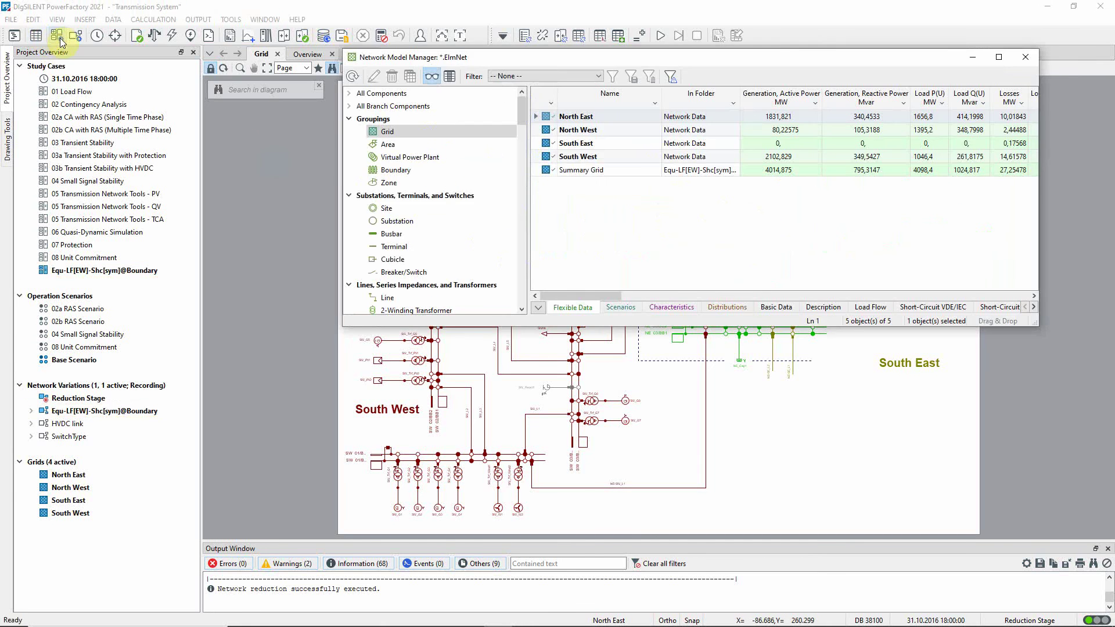
left_click(522, 297)
left_click(431, 171)
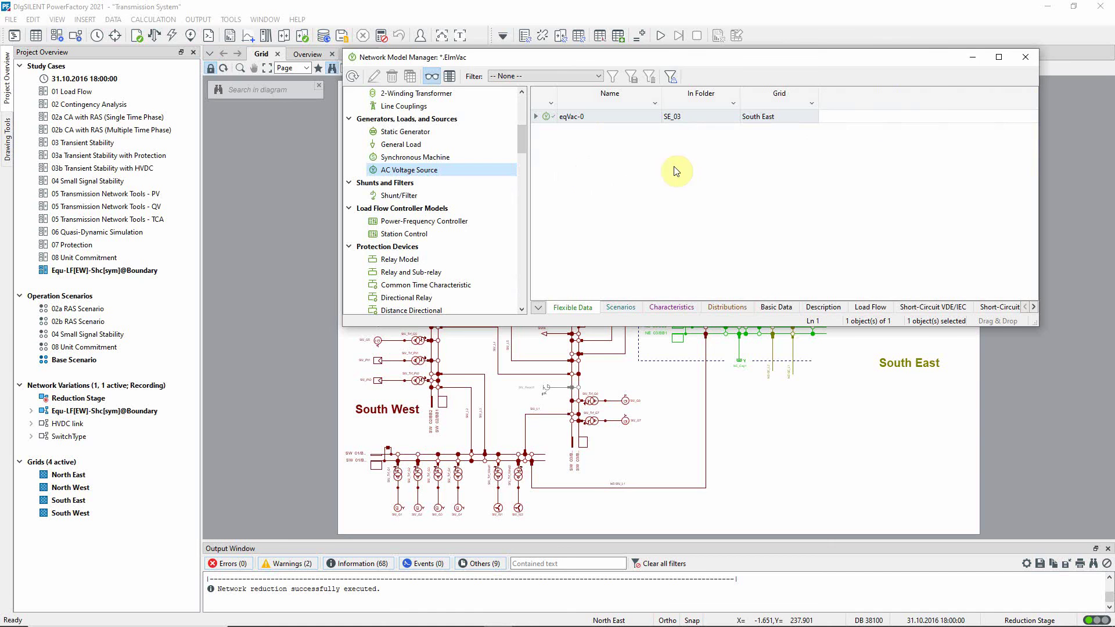
left_click(1027, 59)
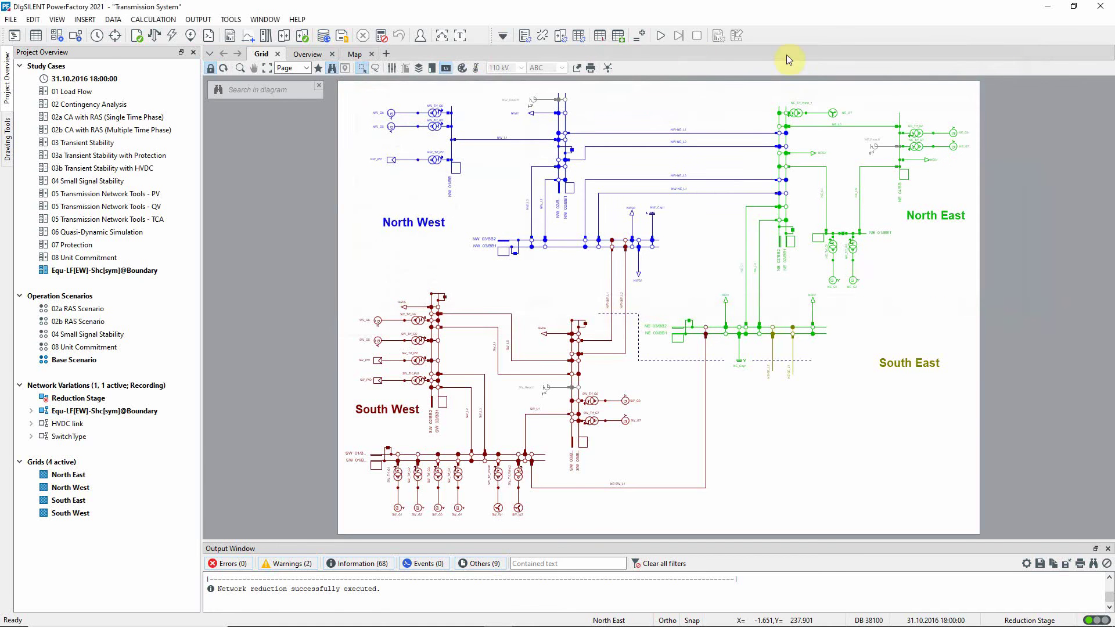
Examine the reduced network's validation table for the boundary bus in the enlarged output messages.
left_click(460, 35)
left_click(652, 152)
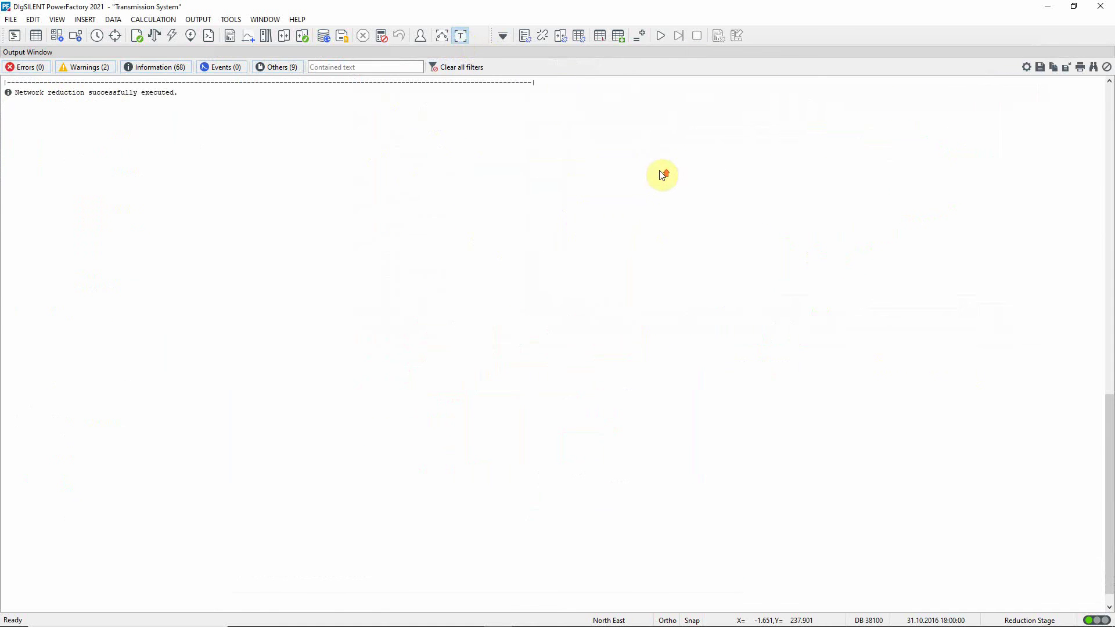
scroll(665, 174, "up", 8)
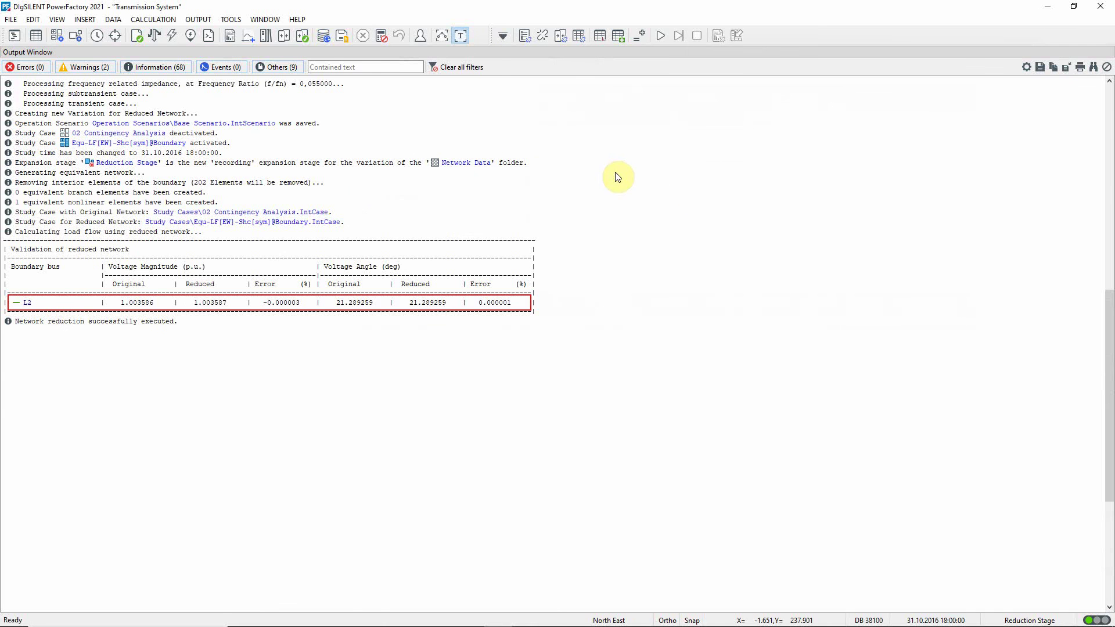
left_click(468, 35)
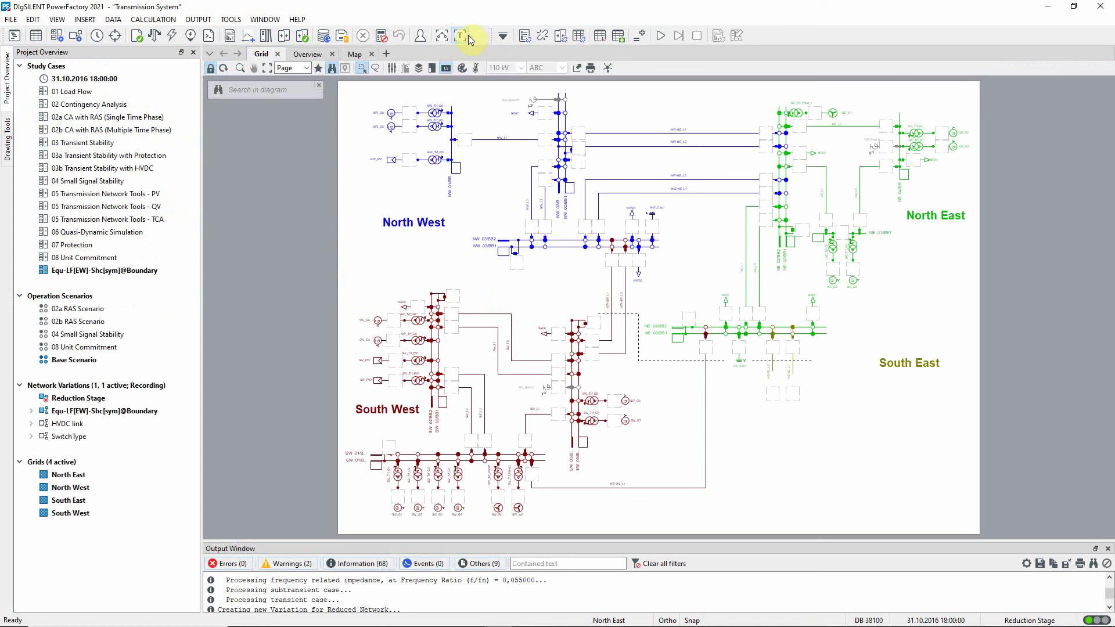
Run a load flow on the reduced network and inspect the flows on lines NE-SE_L1 and NE-SE_L2.
left_click(158, 36)
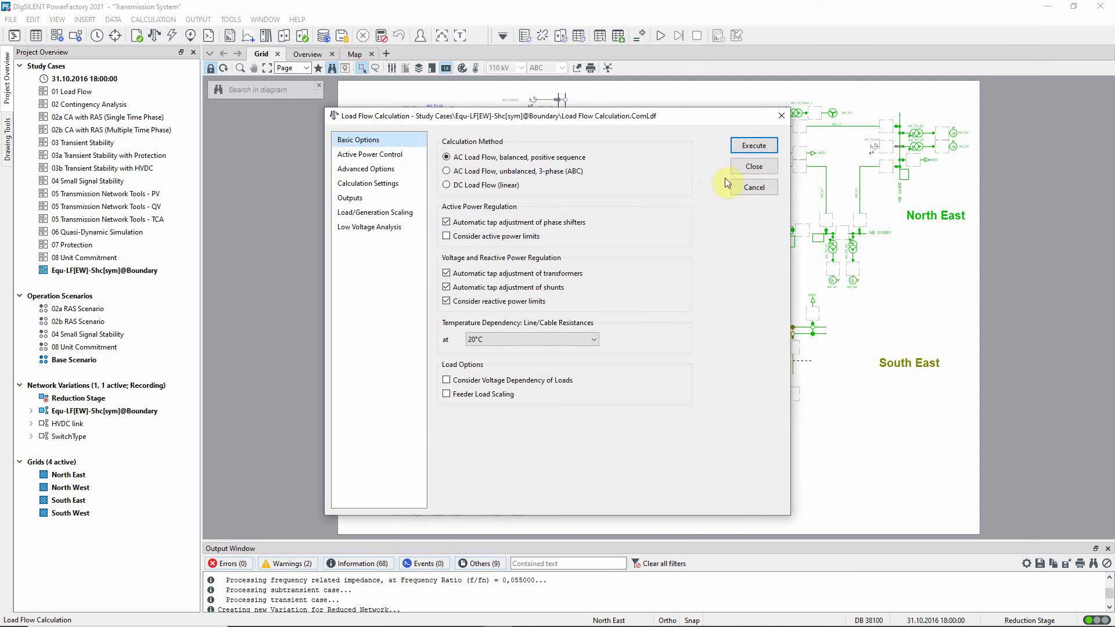
left_click(758, 146)
left_click(240, 68)
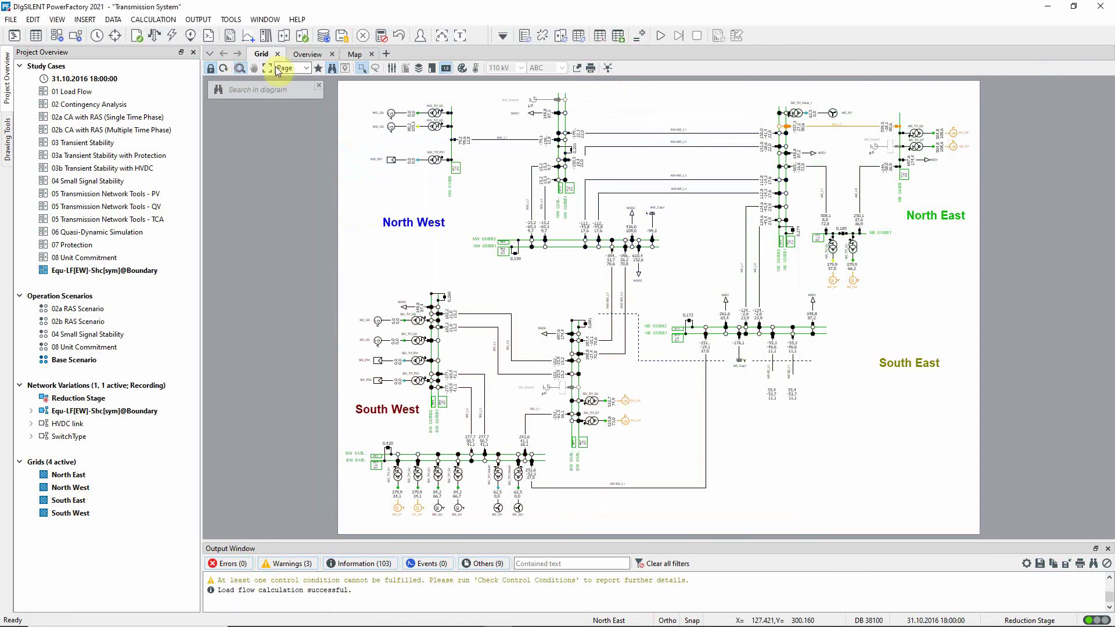
left_click_drag(538, 216, 960, 490)
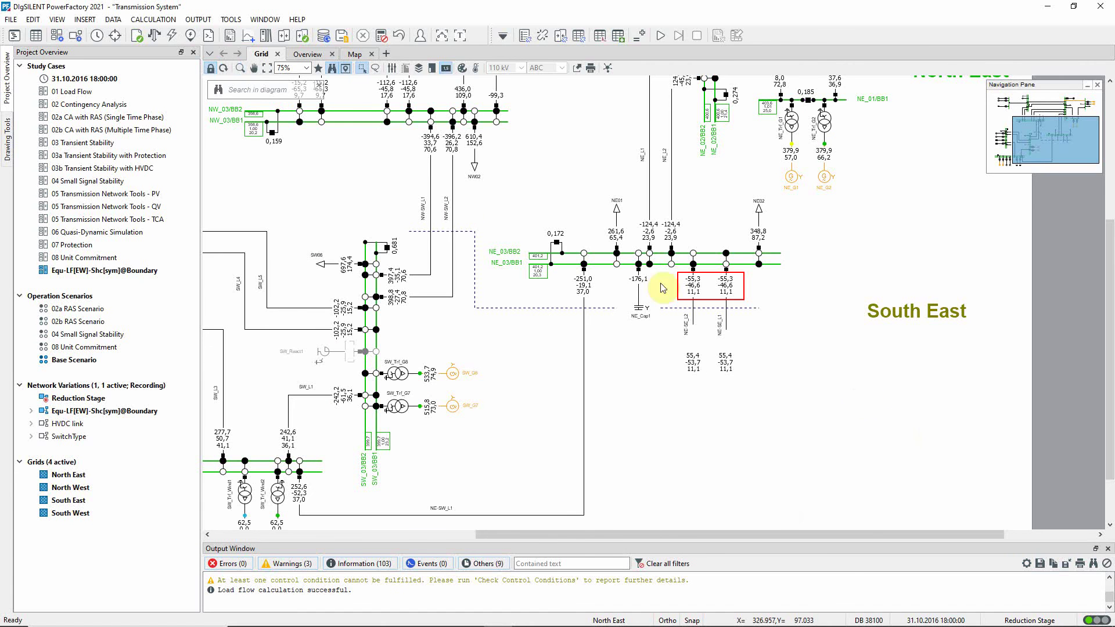
Activate the study case 02 Contingency Analysis.
right_click(138, 109)
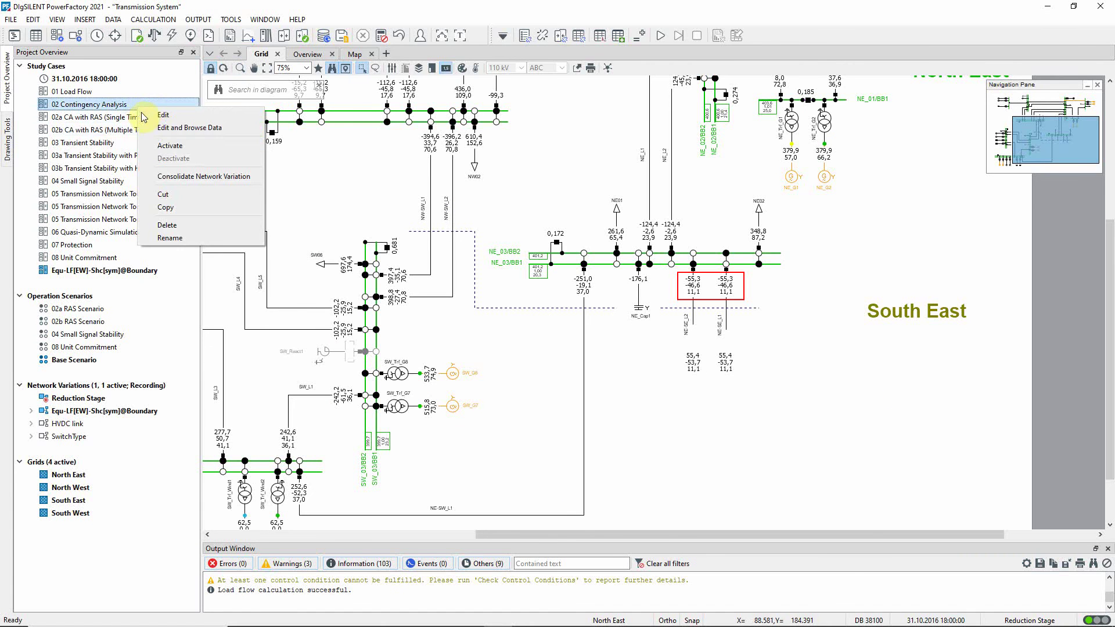
left_click(159, 144)
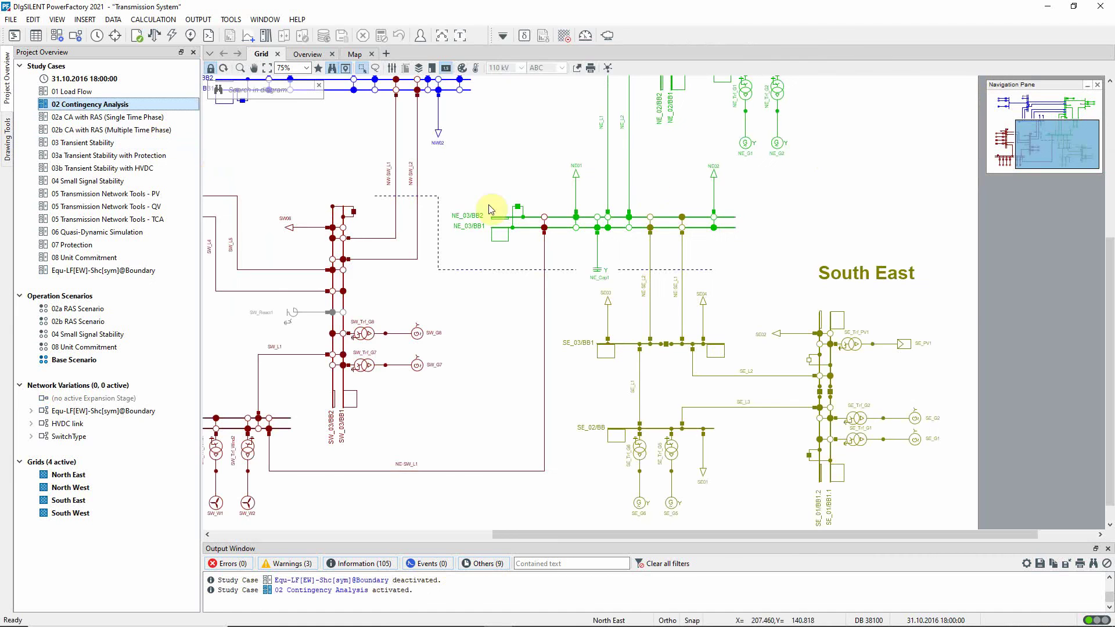